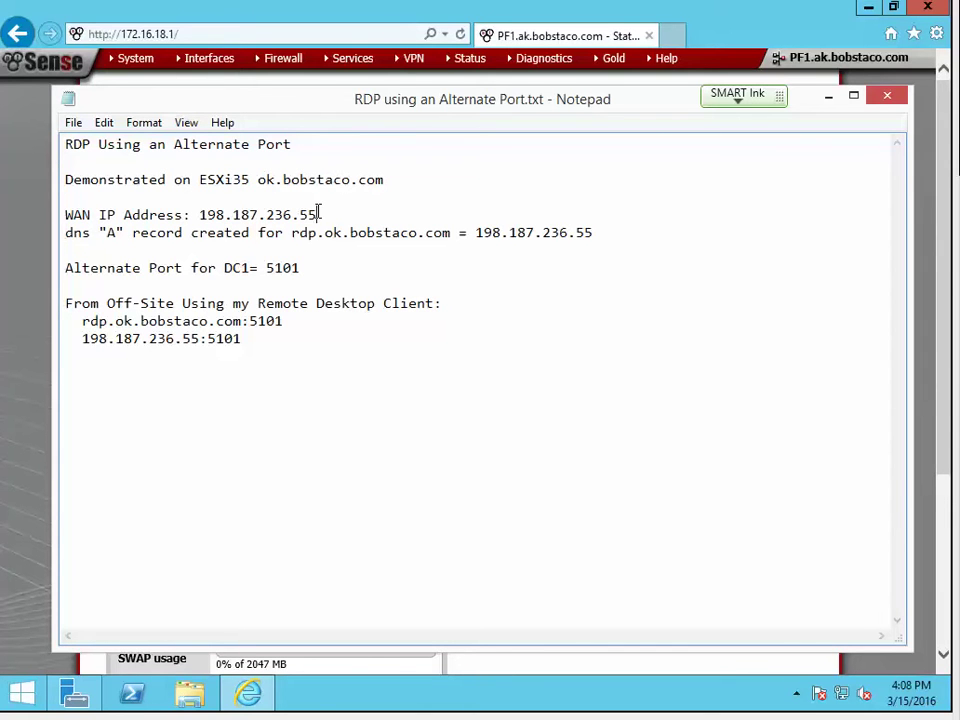
Review the WAN IP address, the DNS record name and the off-site Remote Desktop connection addresses in the notes
drag(319, 214, 198, 215)
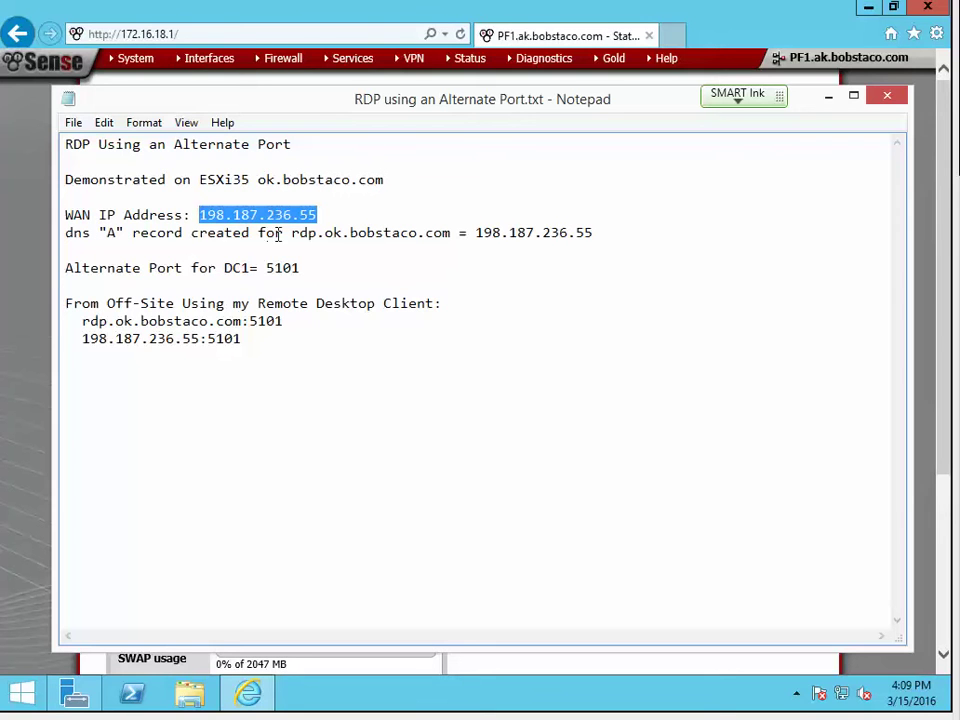
drag(290, 233, 452, 233)
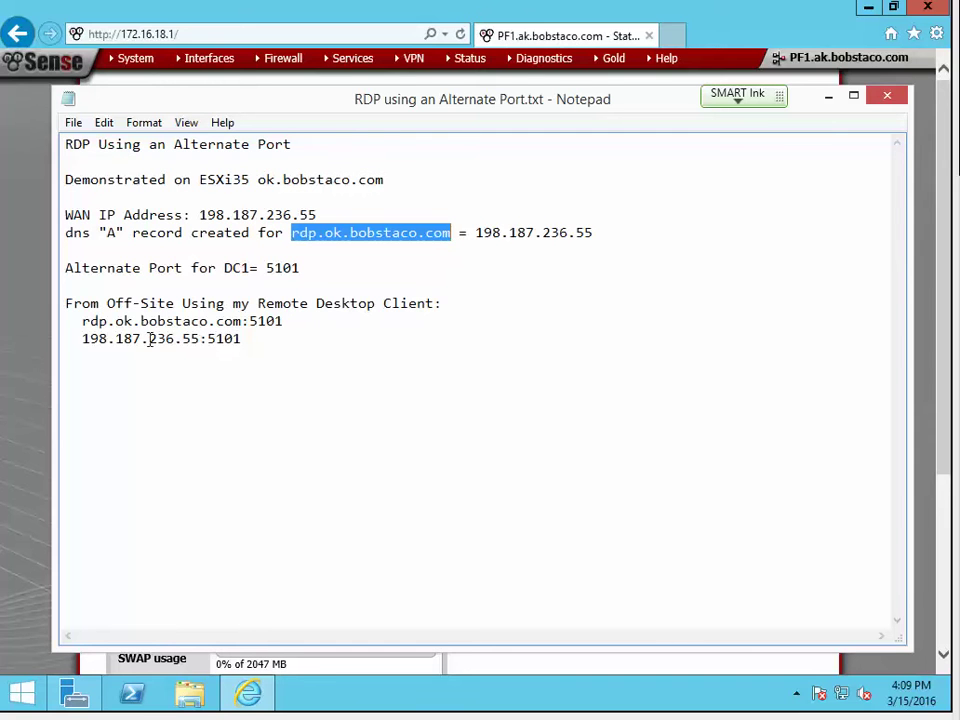
drag(84, 322, 247, 321)
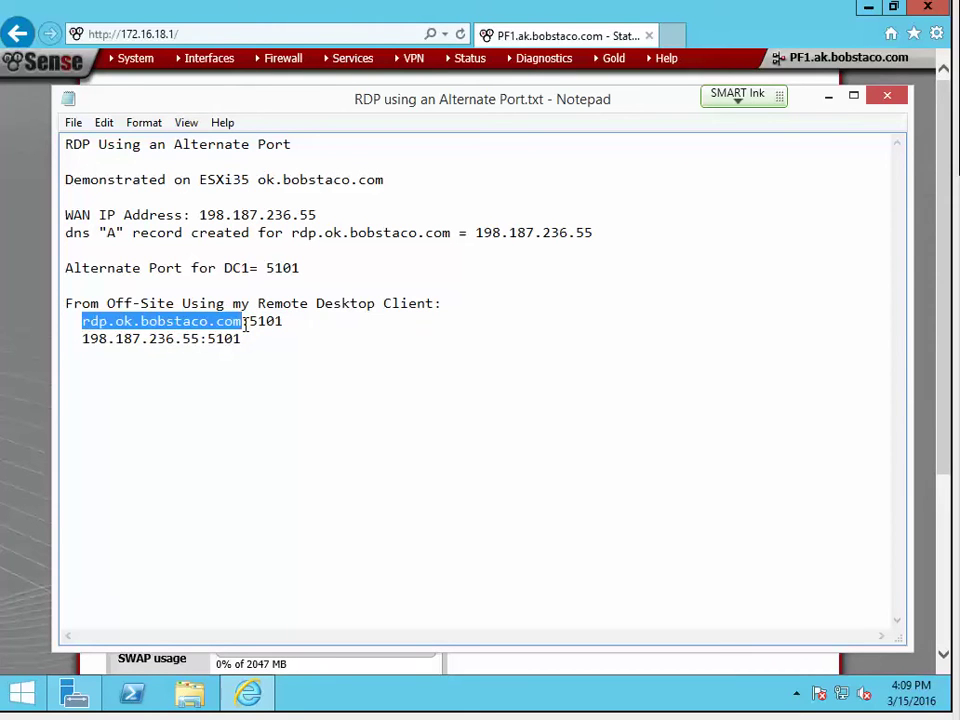
click(190, 376)
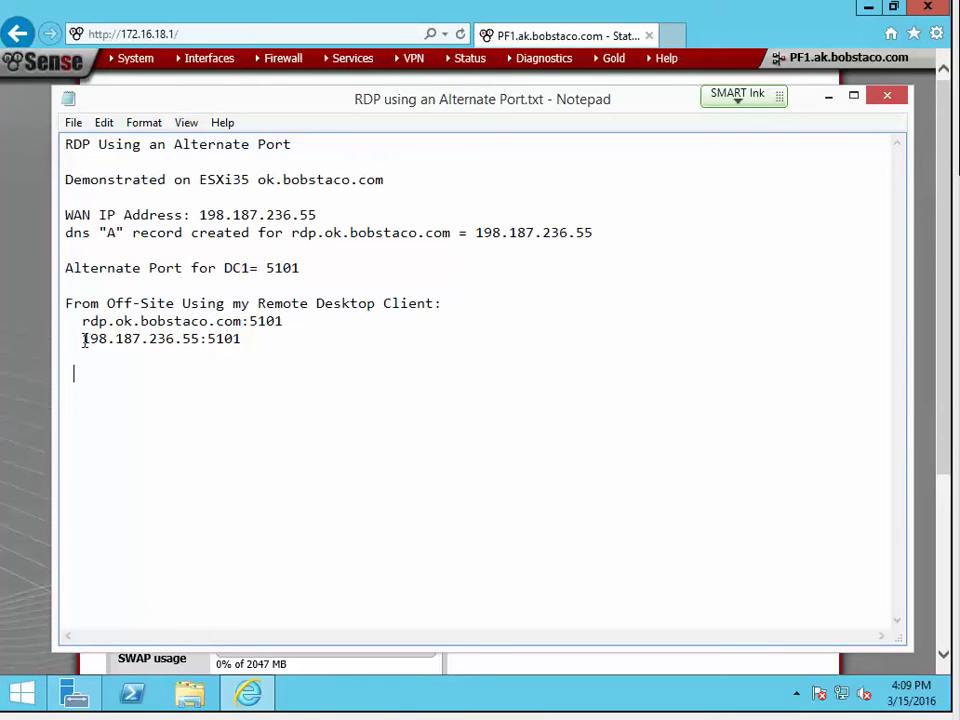
drag(81, 338, 244, 339)
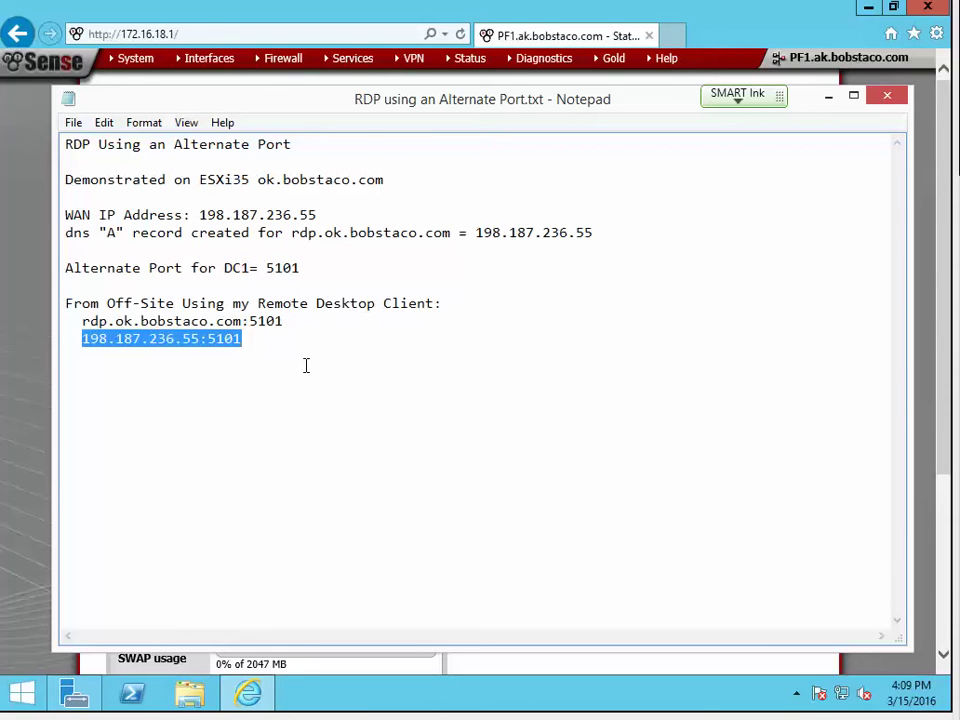
Minimize the notes and move the Remote Desktop Connection window out of the way of the pfSense dashboard
click(826, 100)
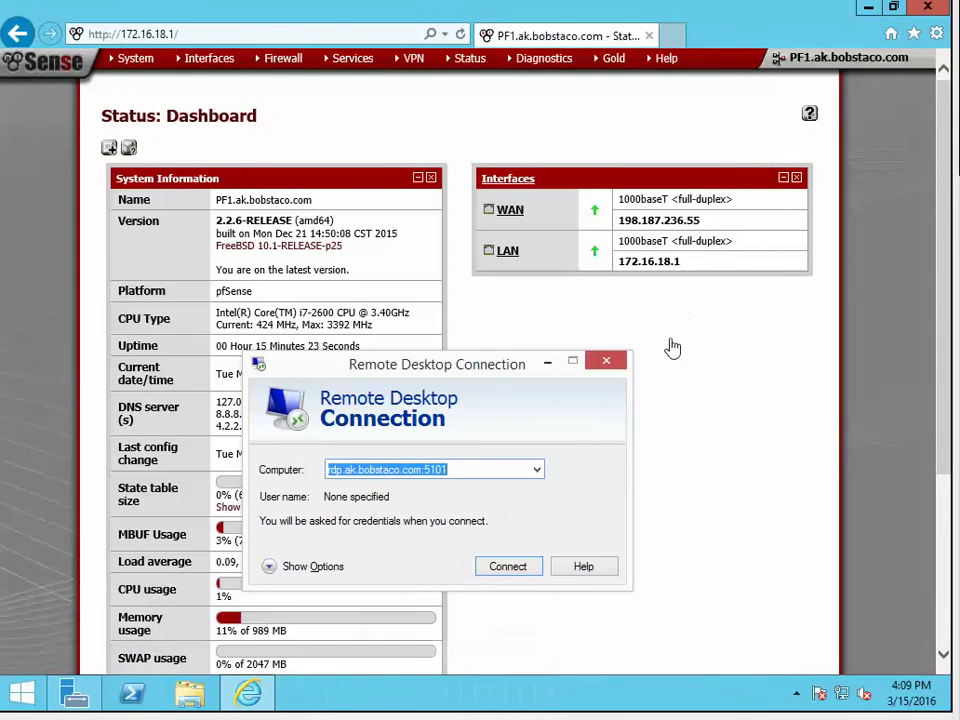
drag(506, 364, 488, 214)
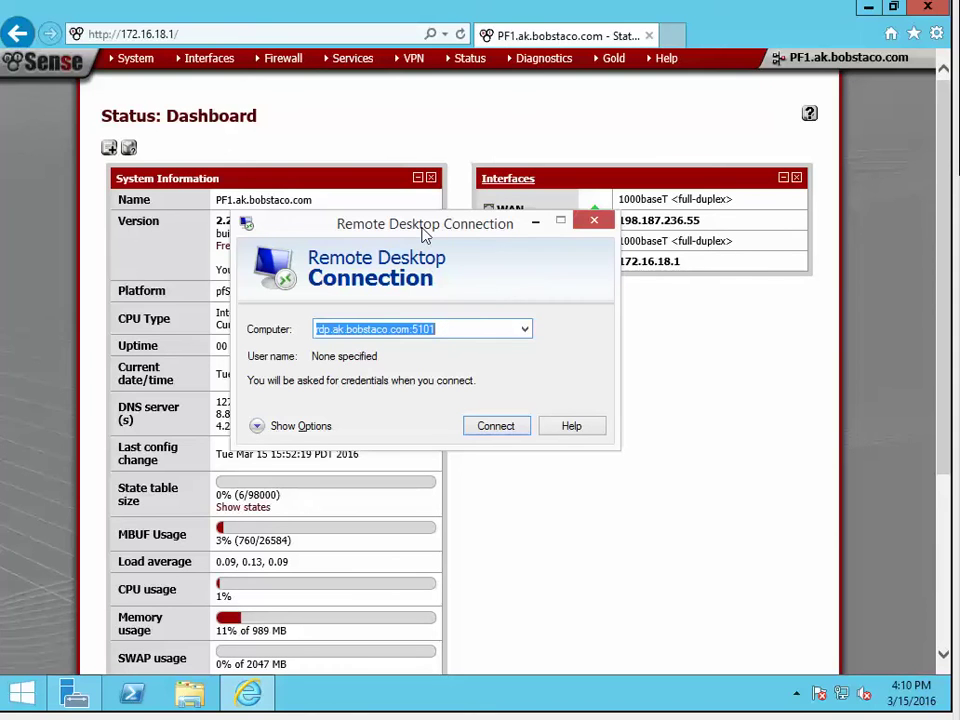
drag(425, 233, 0, 200)
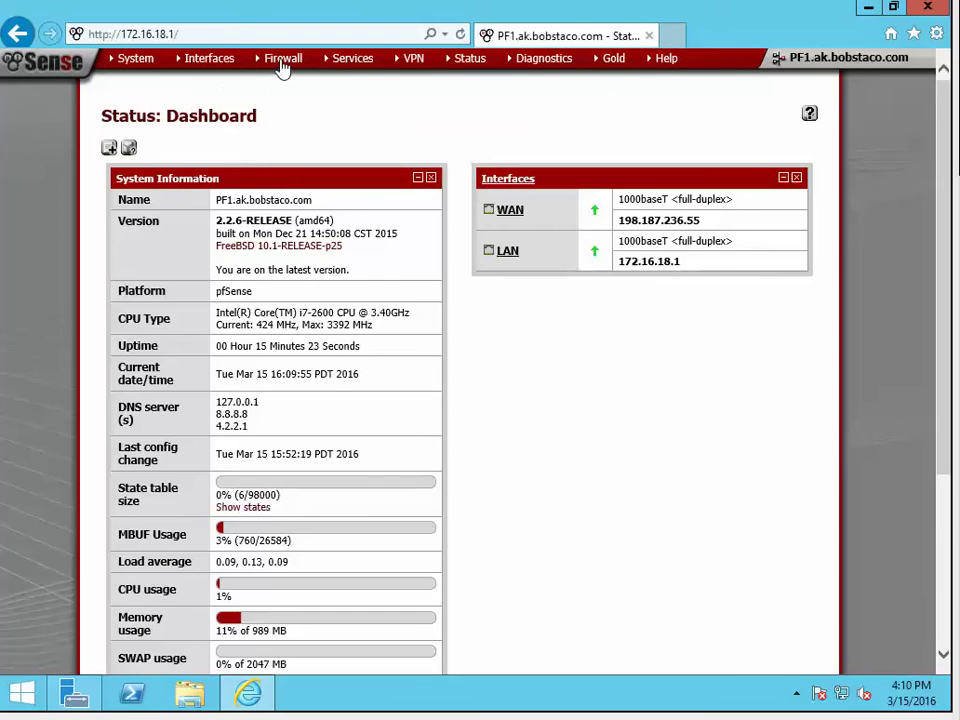
Add a new NAT port forward entry and set its destination port range from 5101 to 5101
mouse_move(281, 62)
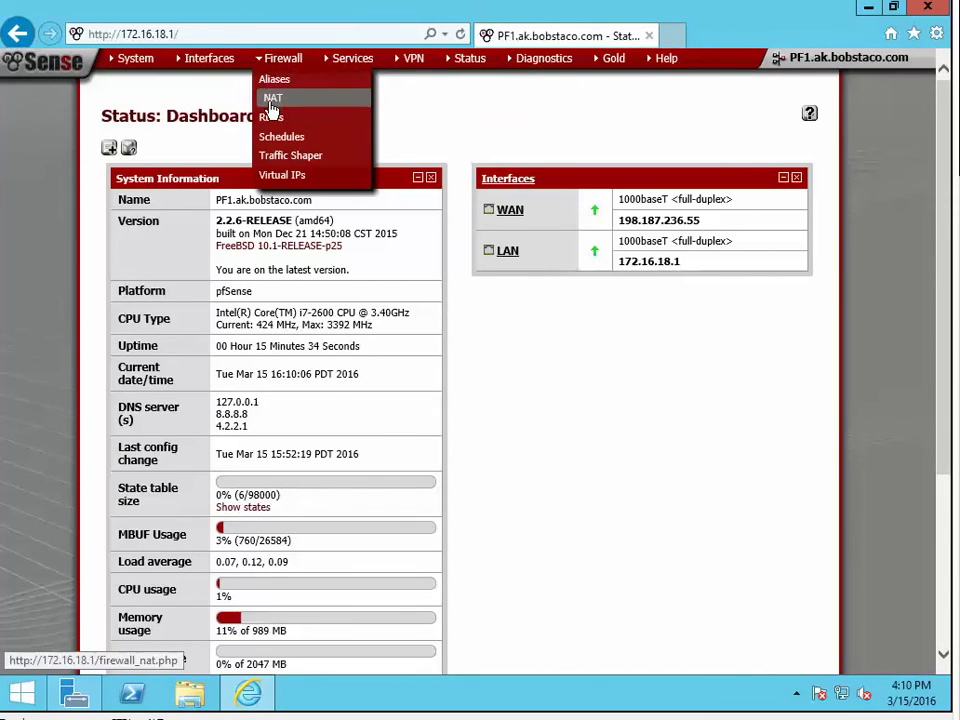
click(271, 100)
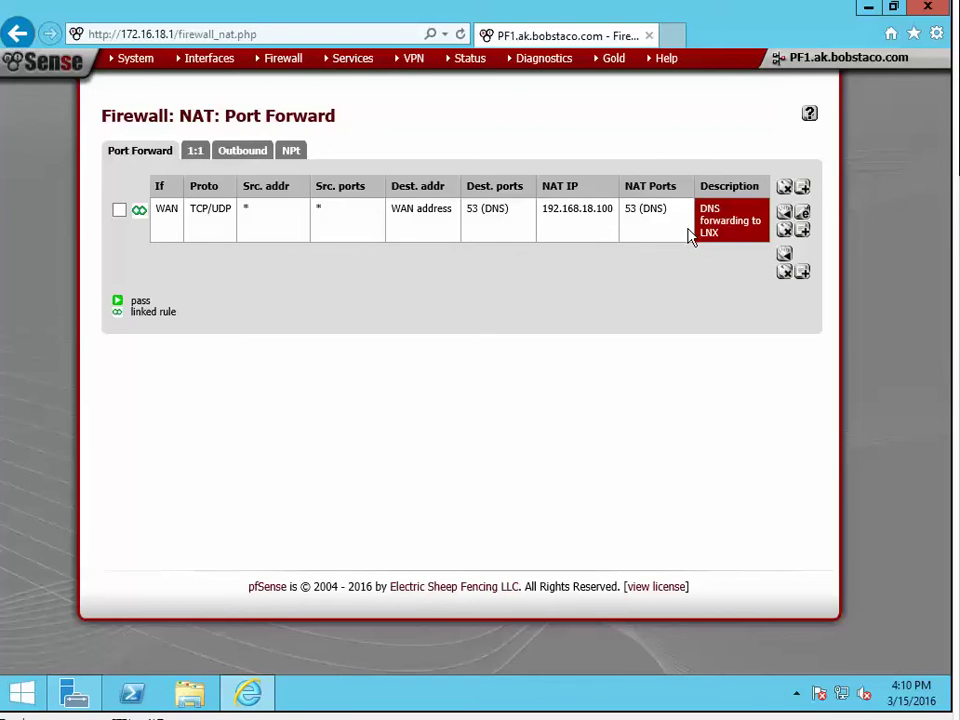
click(803, 274)
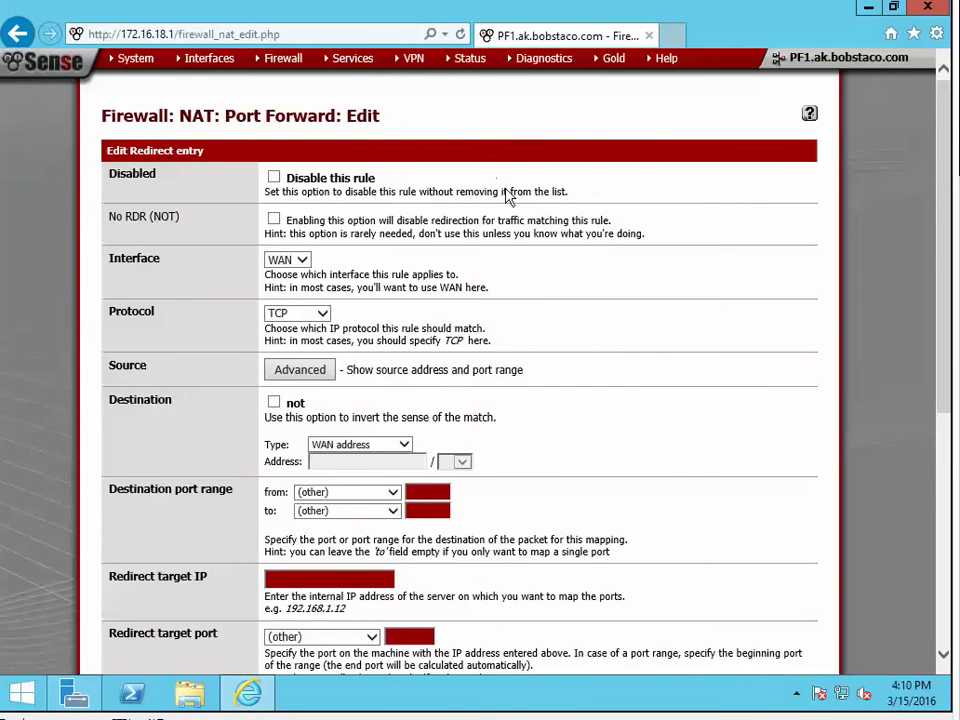
scroll(506, 195, down, 2)
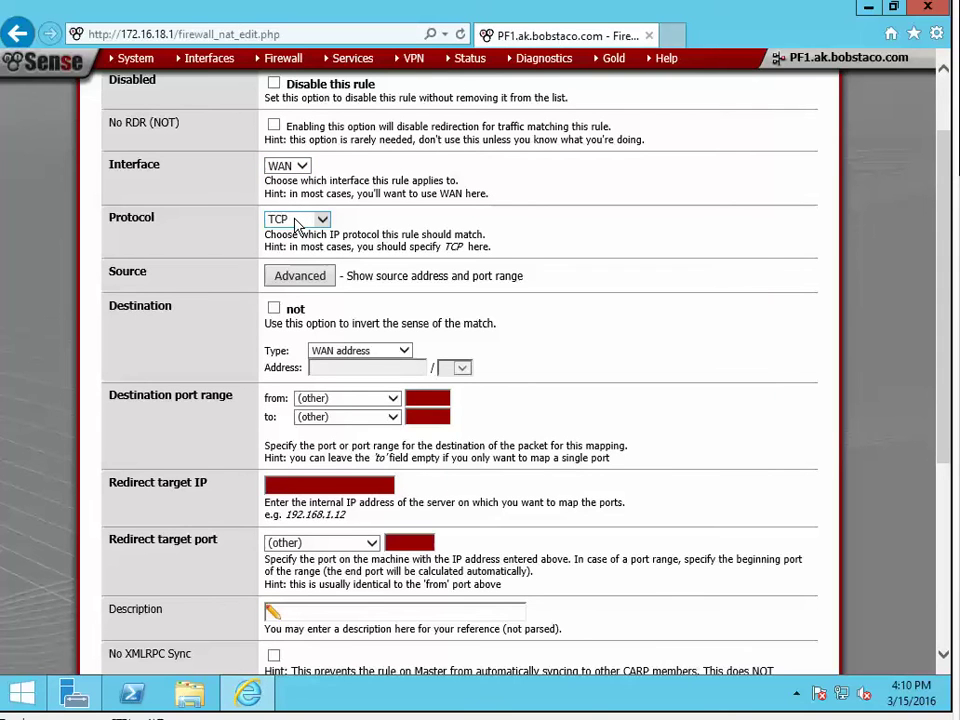
click(393, 401)
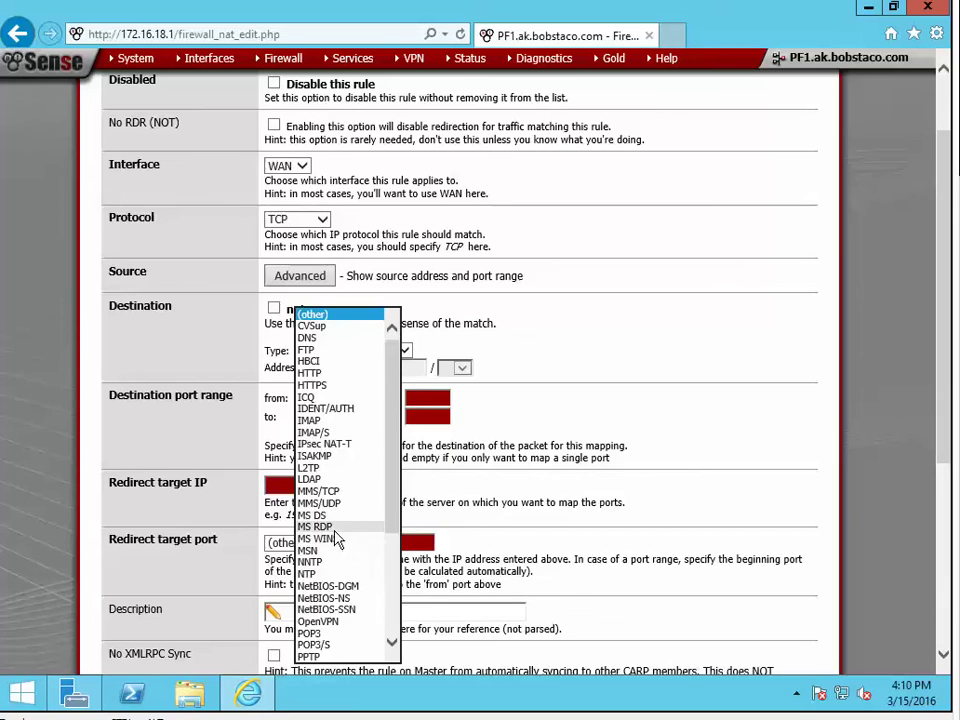
click(492, 402)
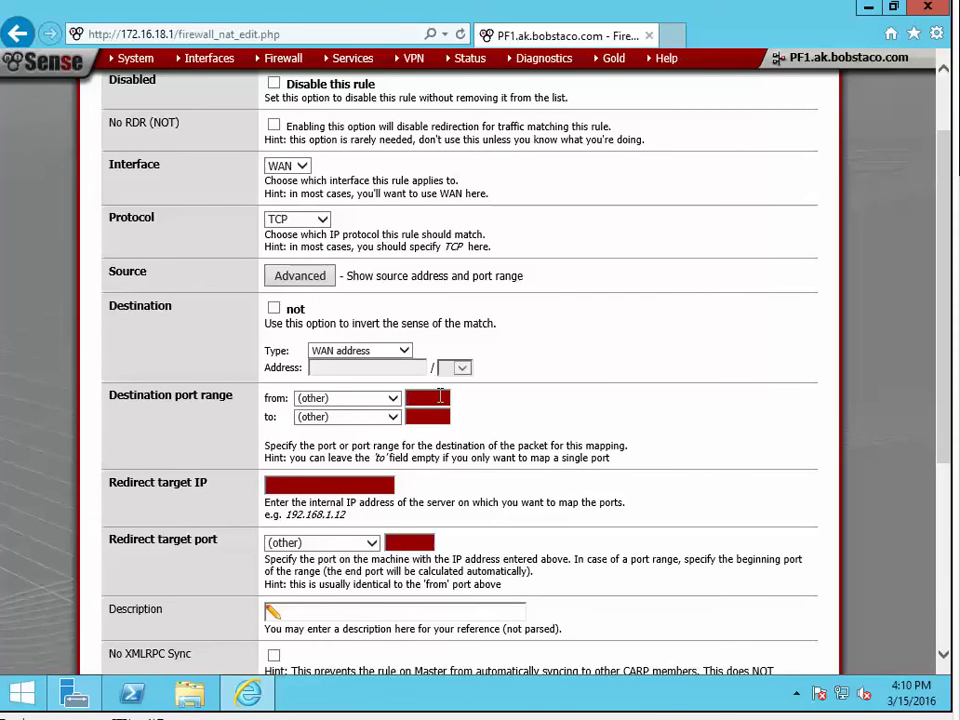
click(440, 397)
text(5101)
click(422, 416)
text(5101)
Set the redirect target IP to 172.16.18.200 and the redirect target port to MS RDP
click(325, 487)
text(172.)
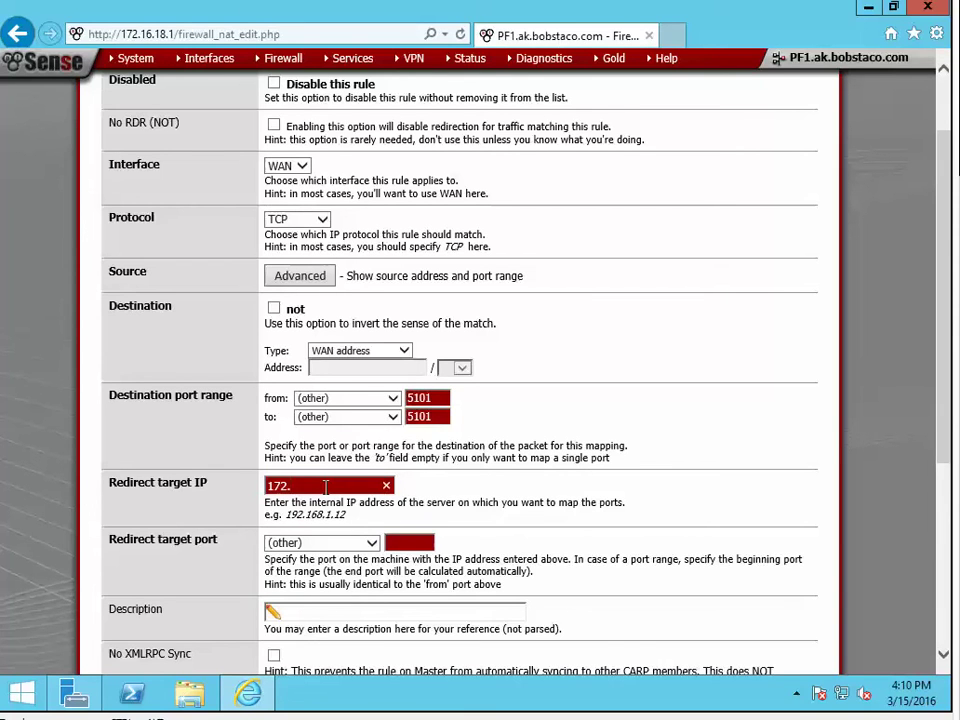
text(16.18.200)
click(371, 542)
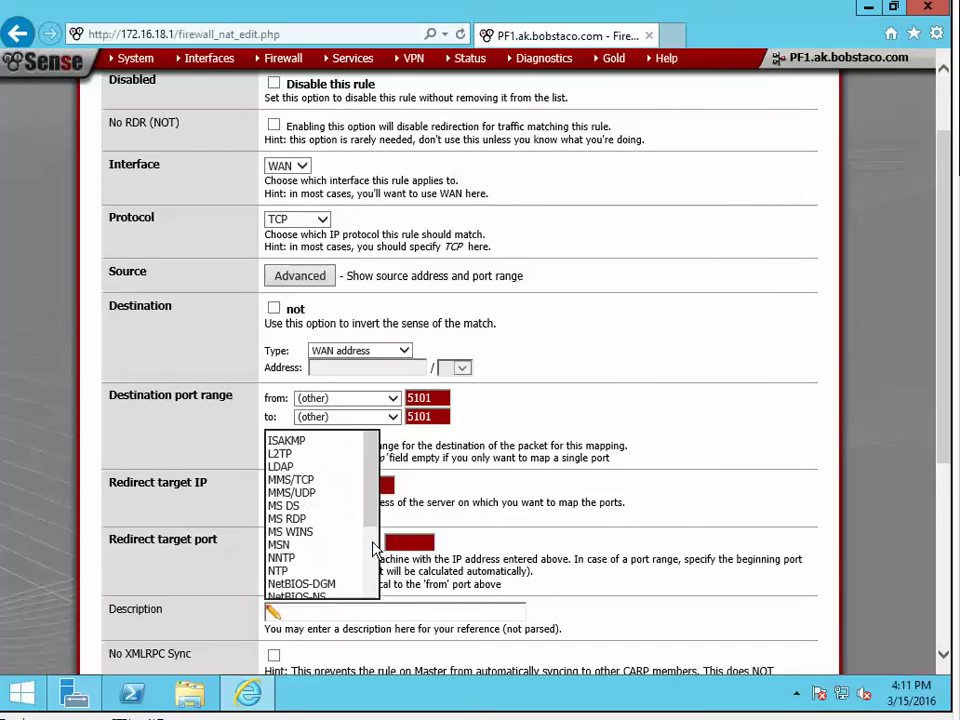
click(320, 519)
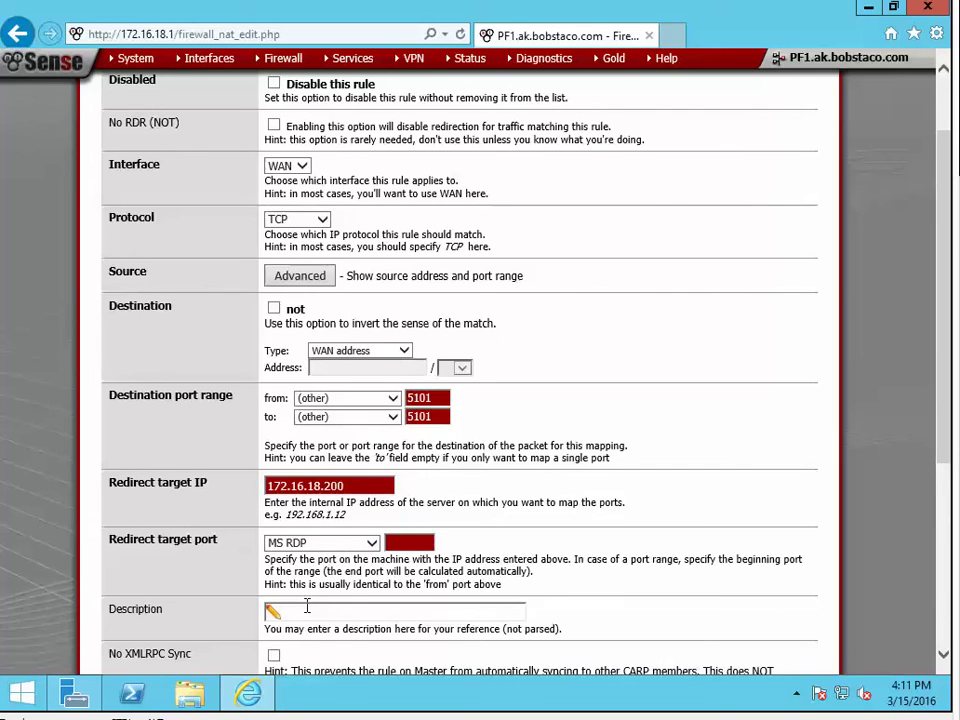
Enter "RDP 5101 to DC1" as the description of the port forward entry
text(RDP-5101 to DC1)
click(306, 612)
key(BackSpace)
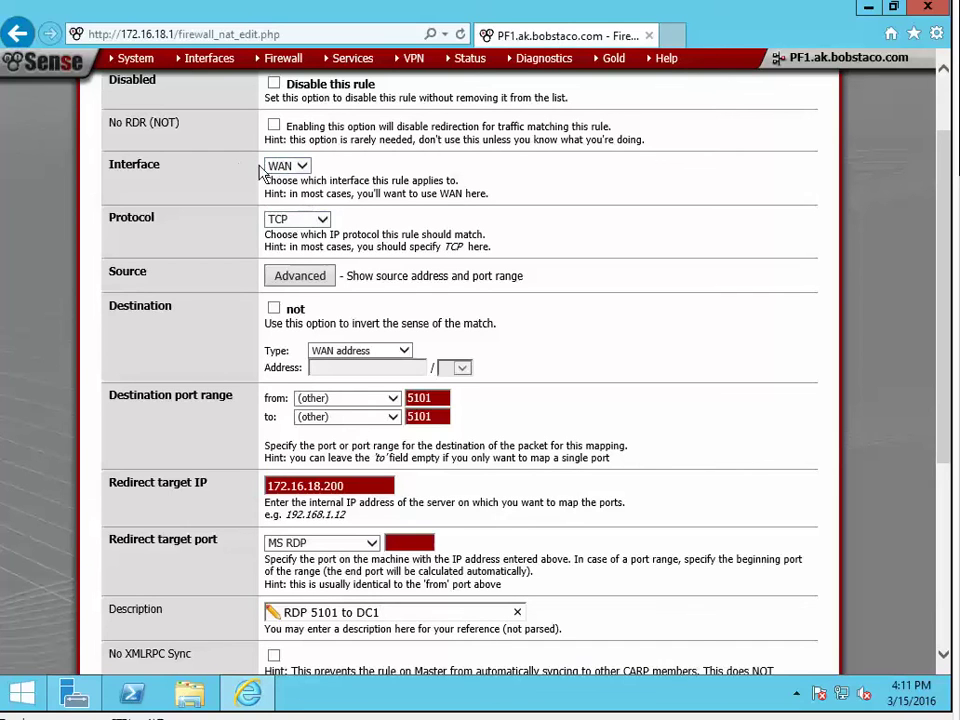
Check the port forward settings, save the entry and apply the NAT changes
scroll(930, 260, up, 2)
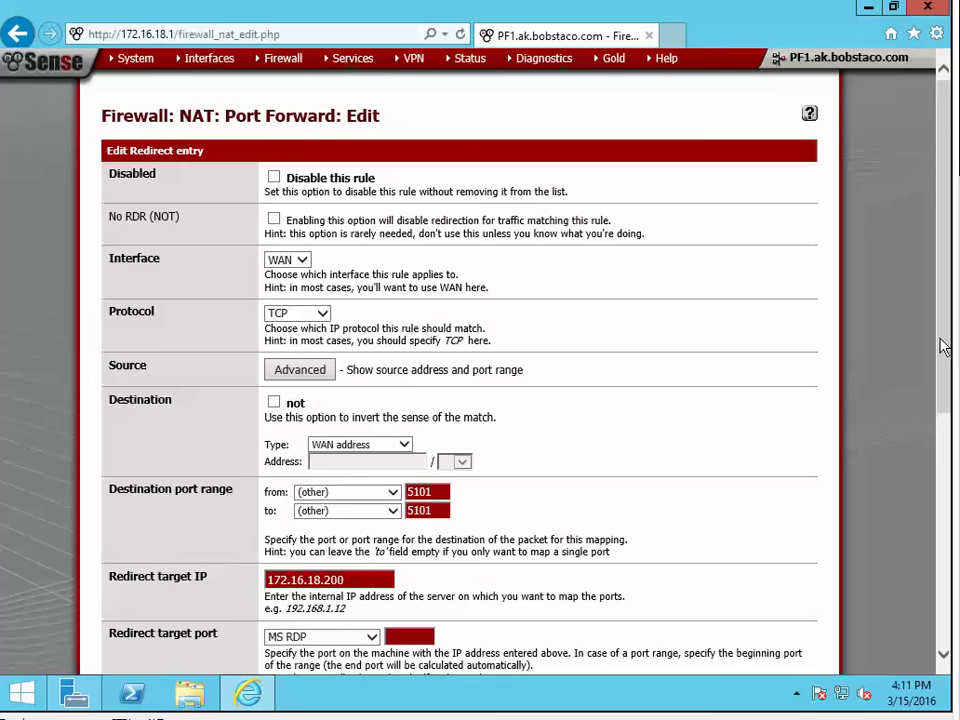
drag(943, 343, 942, 475)
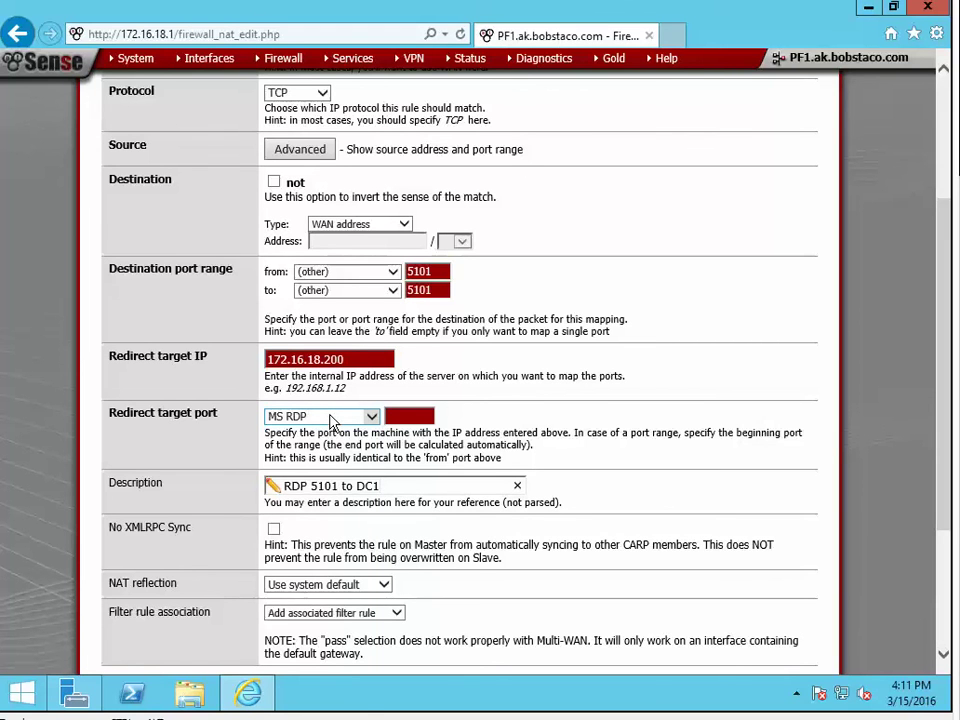
scroll(453, 496, down, 3)
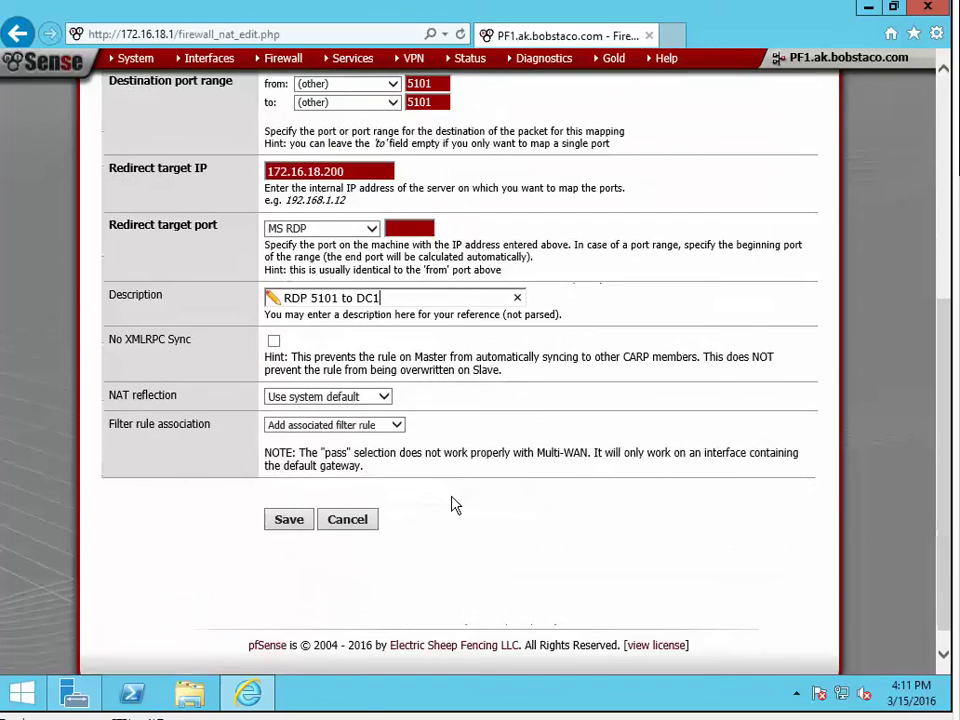
click(290, 519)
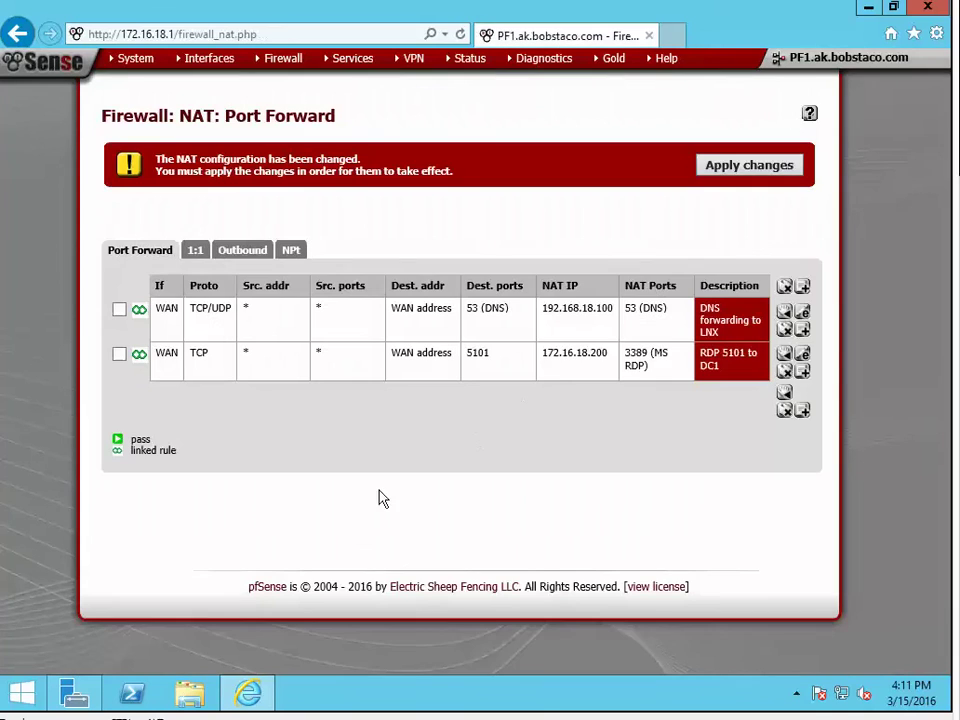
click(730, 167)
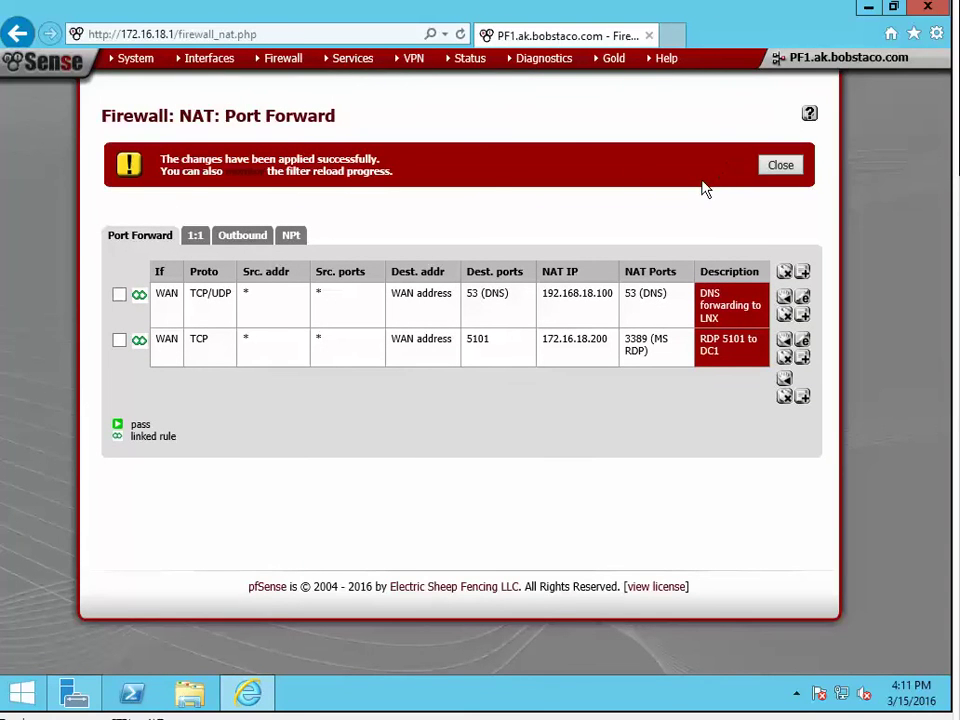
Examine the WAN firewall rule linked to the DC1 RDP forward and return to the NAT port forward list
mouse_move(272, 68)
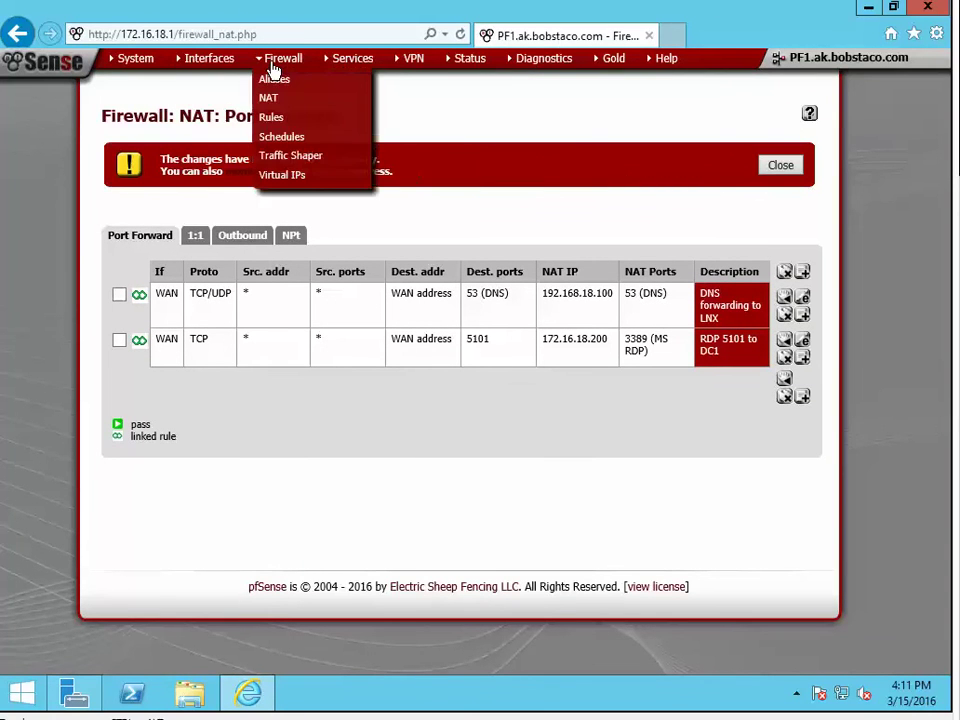
click(277, 120)
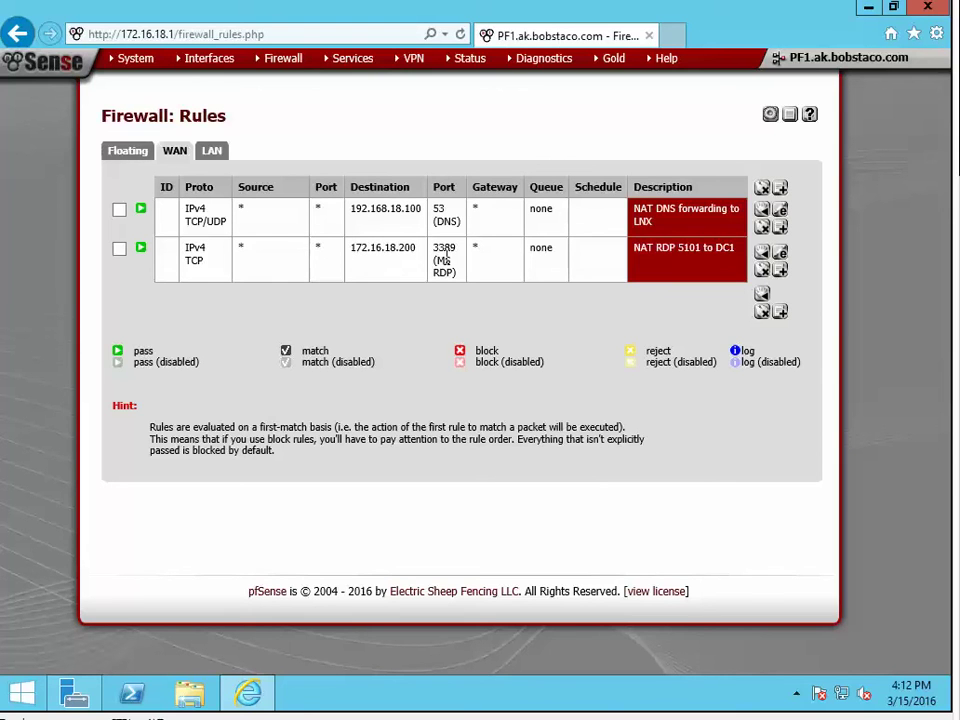
double_click(322, 249)
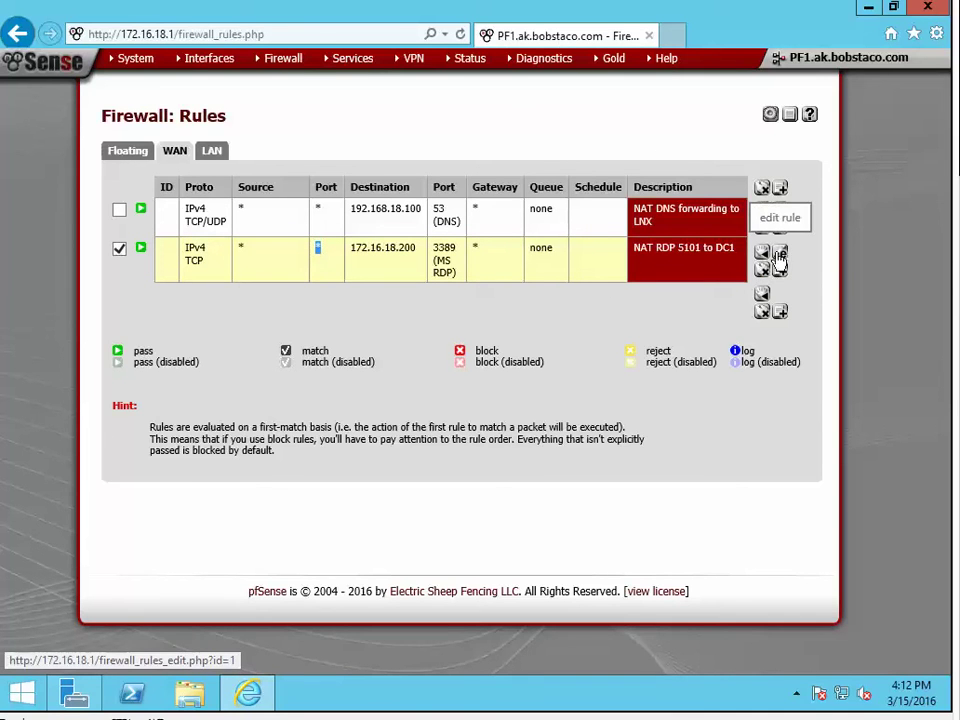
click(394, 303)
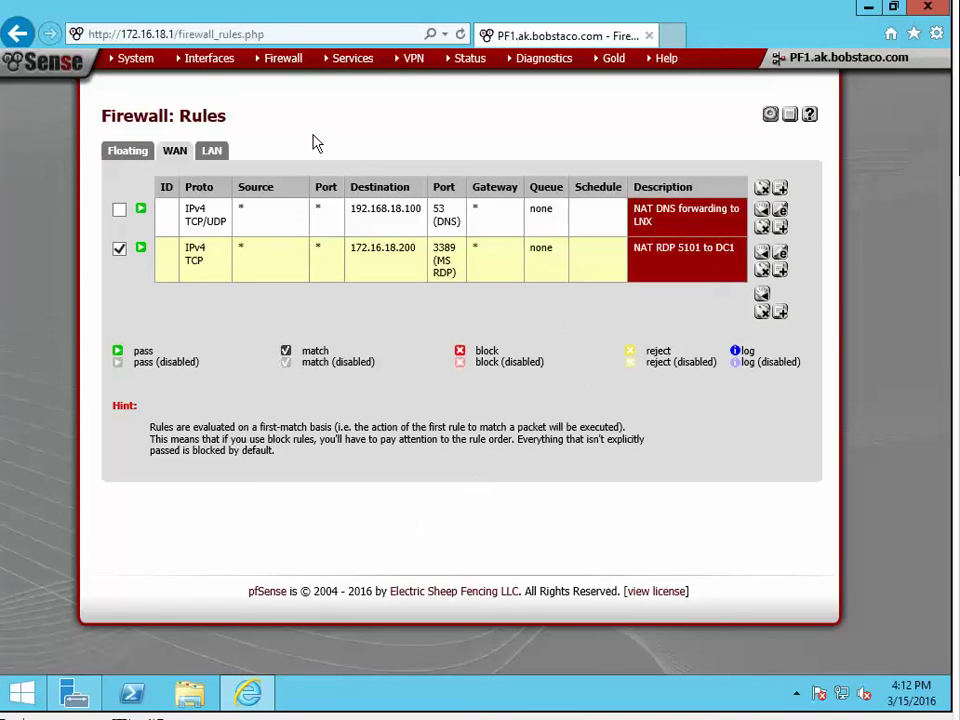
mouse_move(287, 67)
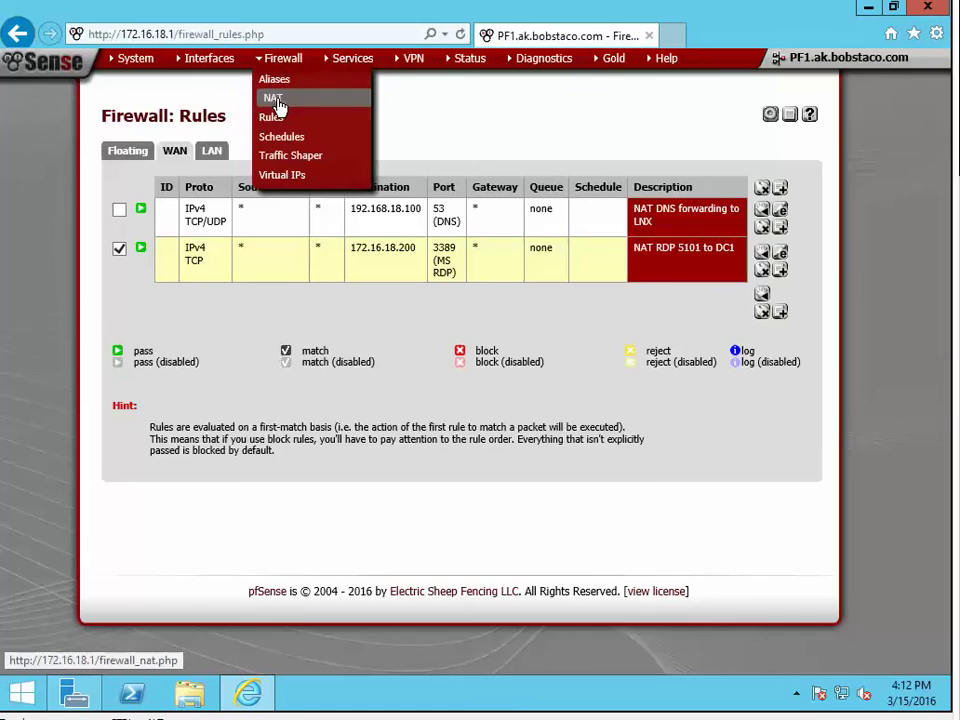
click(276, 99)
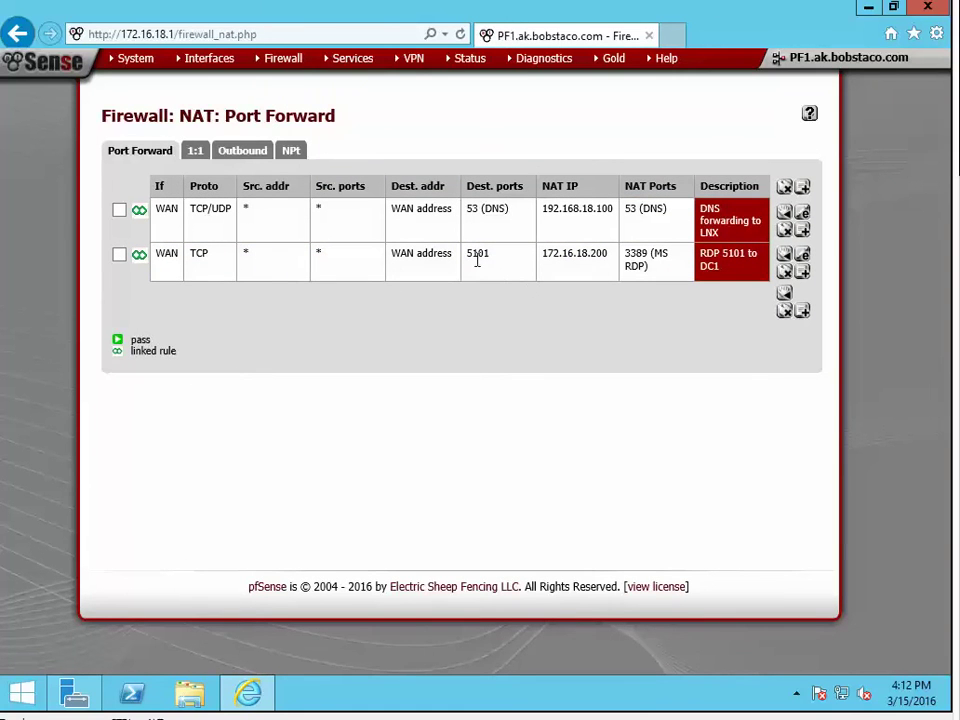